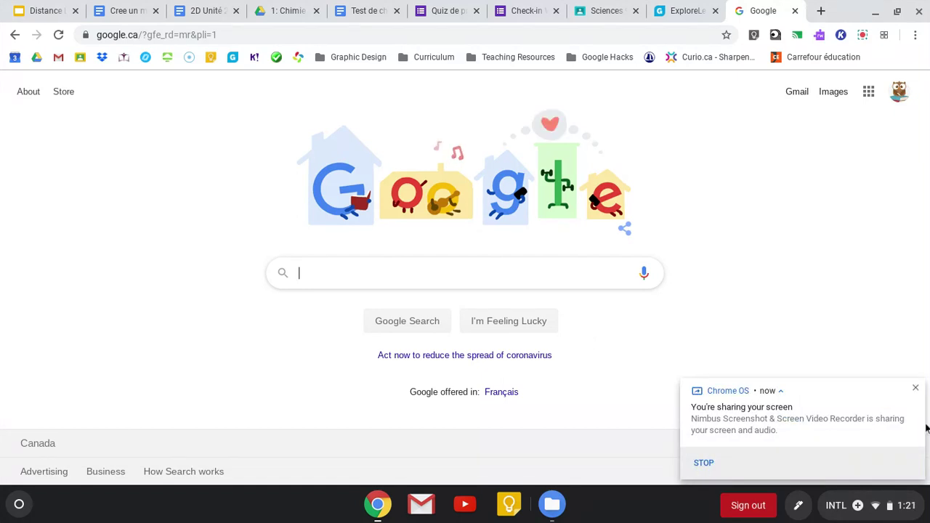
# Dismiss the screen-sharing notice and search Google for 'explorelearning gizmos'.
pyautogui.click(915, 391)
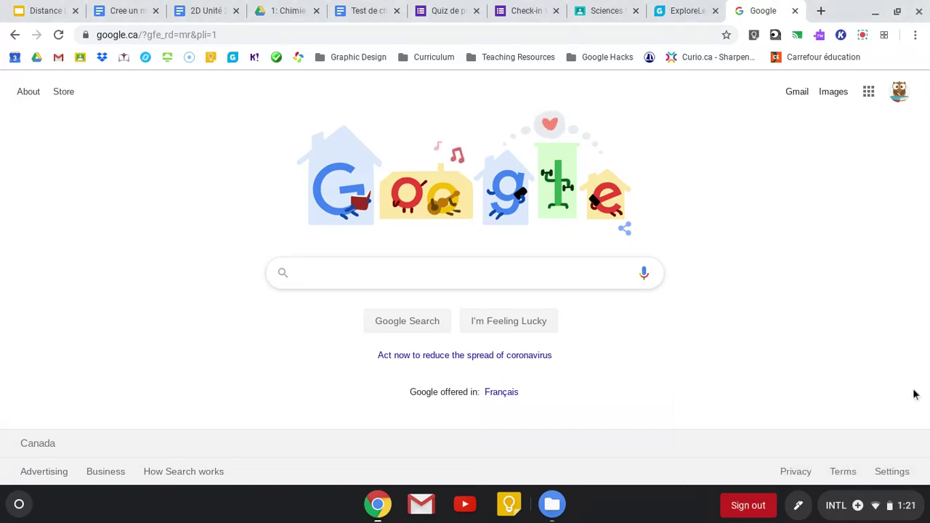
pyautogui.write('explorel')
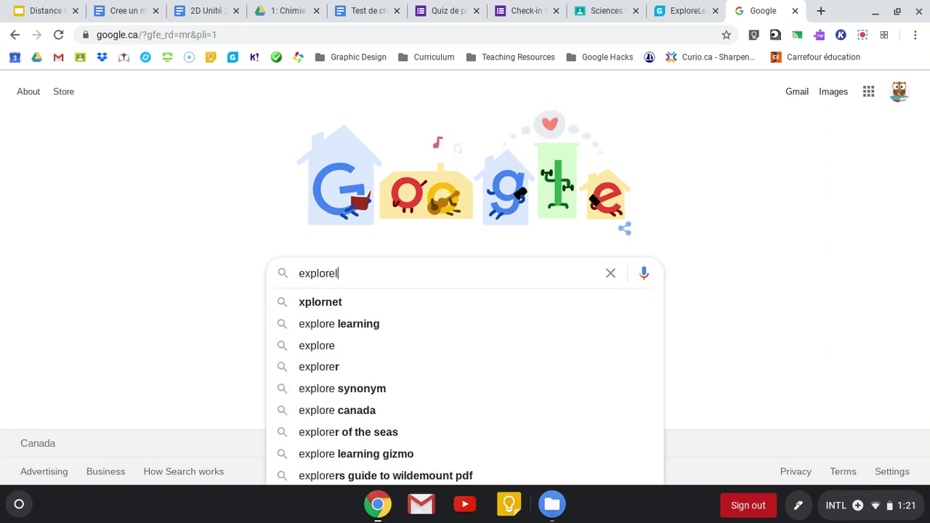
pyautogui.write('earning')
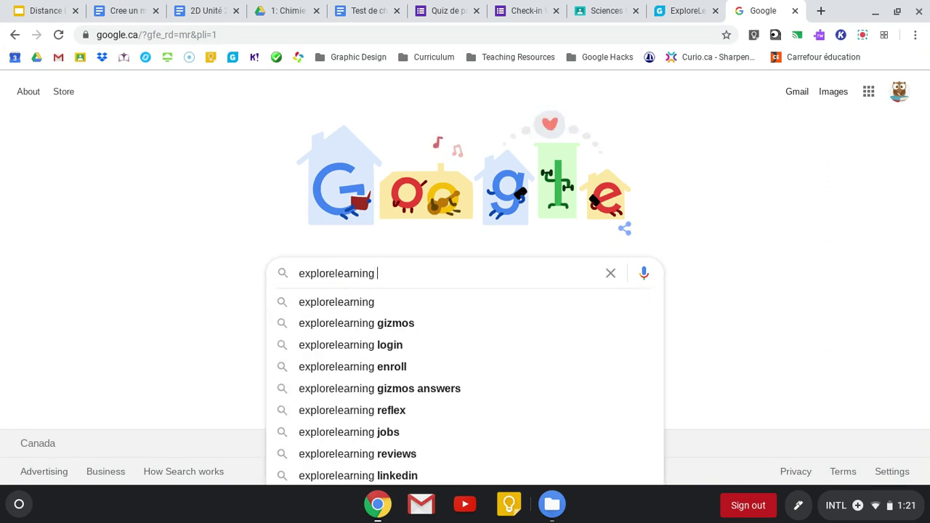
pyautogui.write(' gizmos')
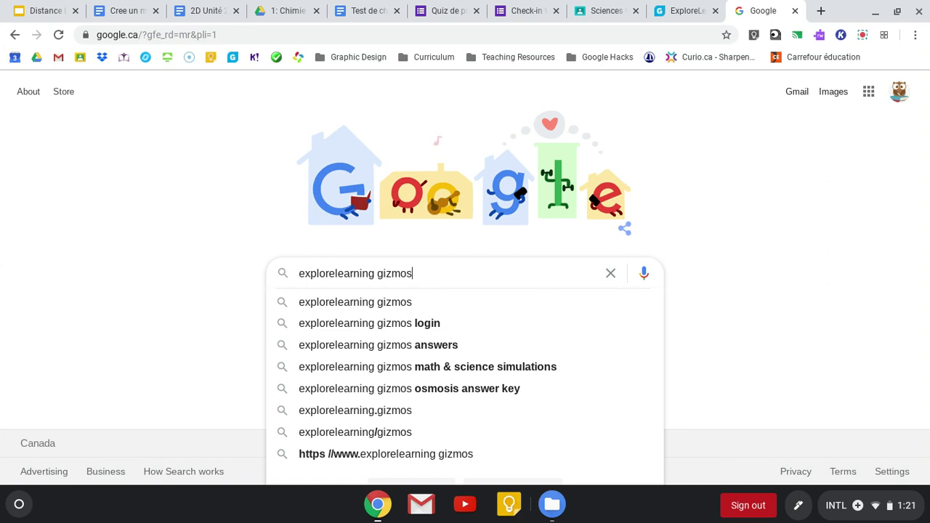
pyautogui.press('Return')
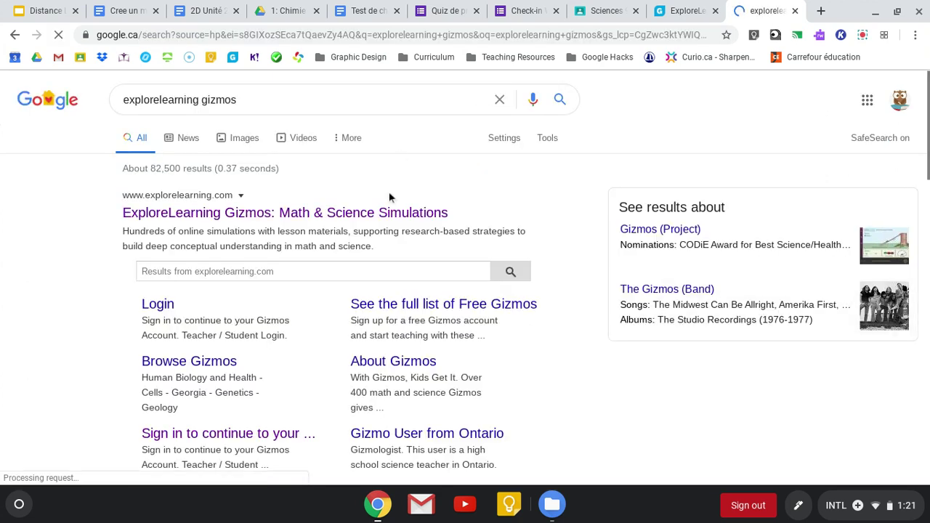
# Open the ExploreLearning Gizmos site and enroll with the suggested class code under Student Class Enrollment.
pyautogui.click(390, 213)
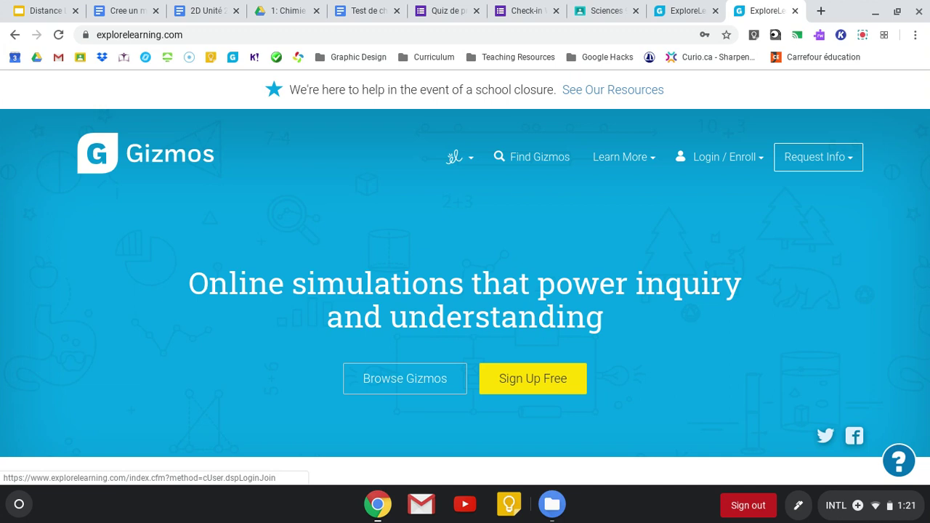
pyautogui.click(726, 157)
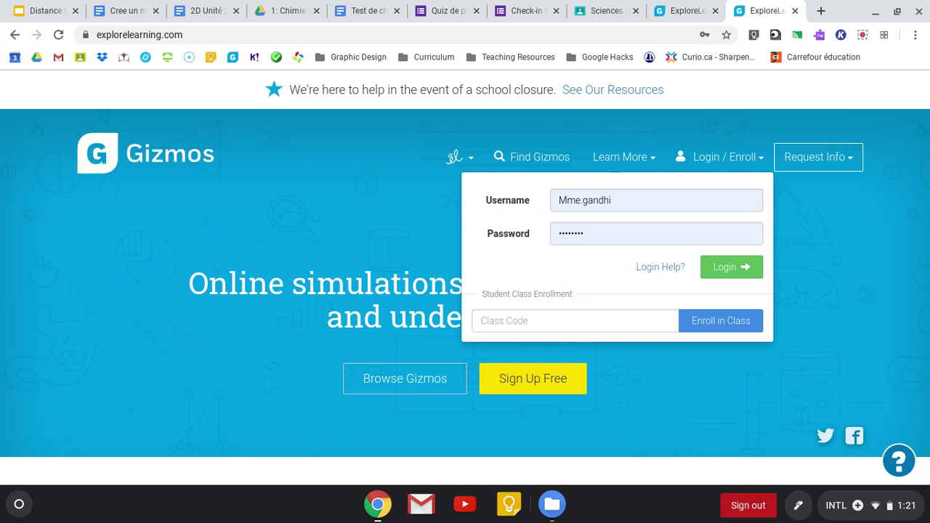
pyautogui.click(513, 323)
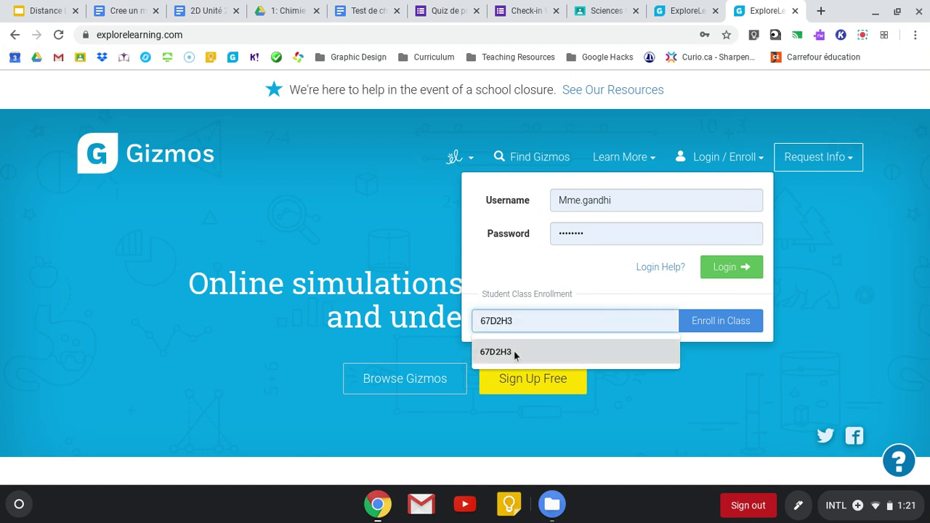
pyautogui.click(514, 351)
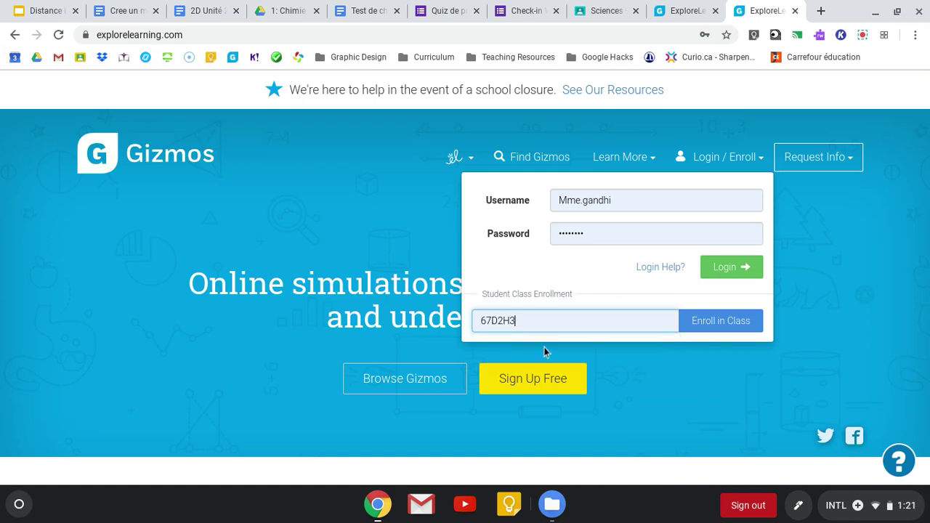
pyautogui.click(721, 325)
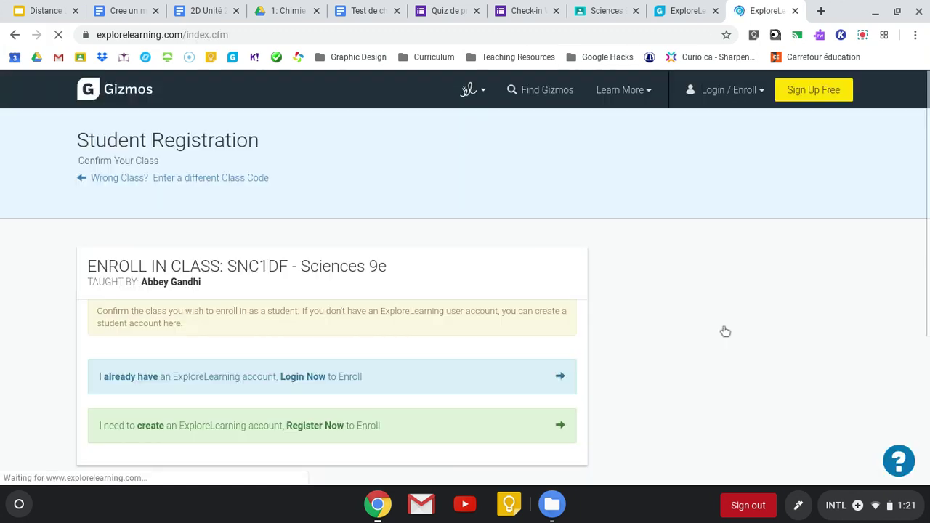
# Choose 'Register Now to Enroll' to create a new ExploreLearning account for Sciences 9e.
pyautogui.scroll(-3, 327, 186)
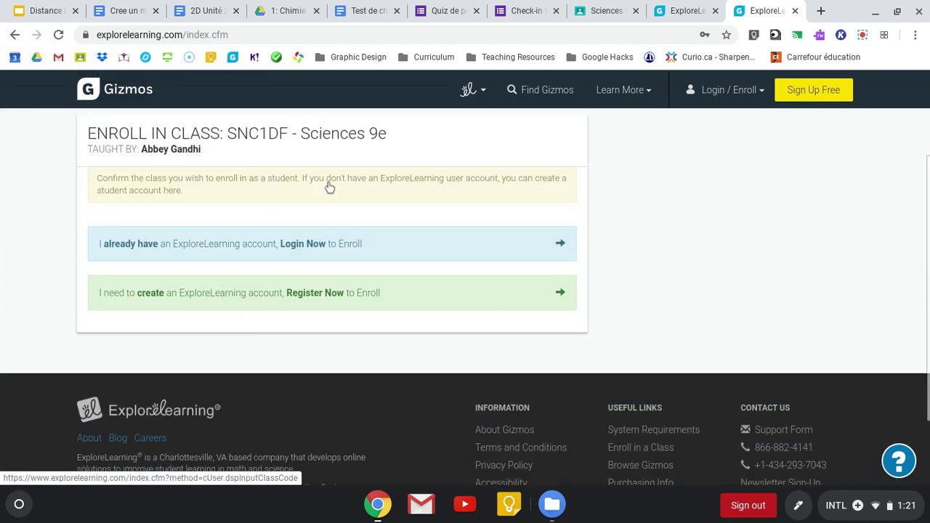
pyautogui.scroll(1, 328, 188)
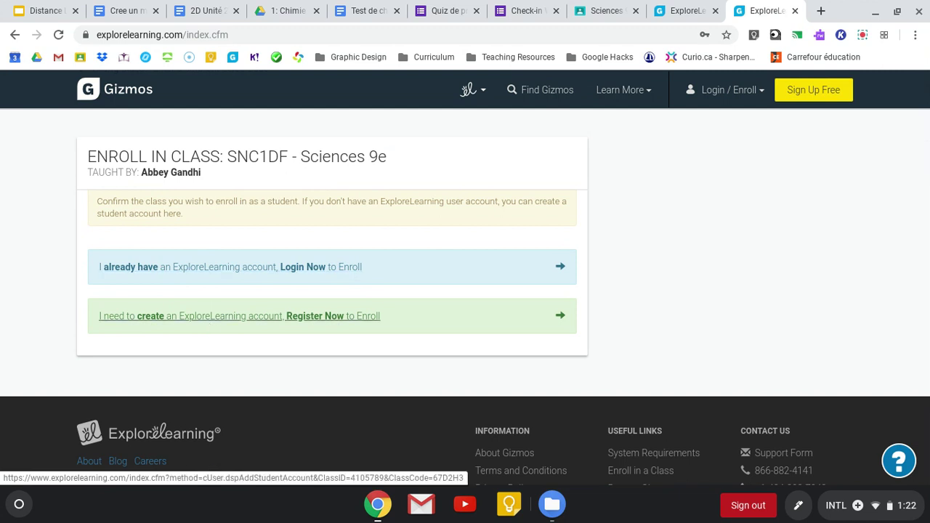
pyautogui.click(208, 320)
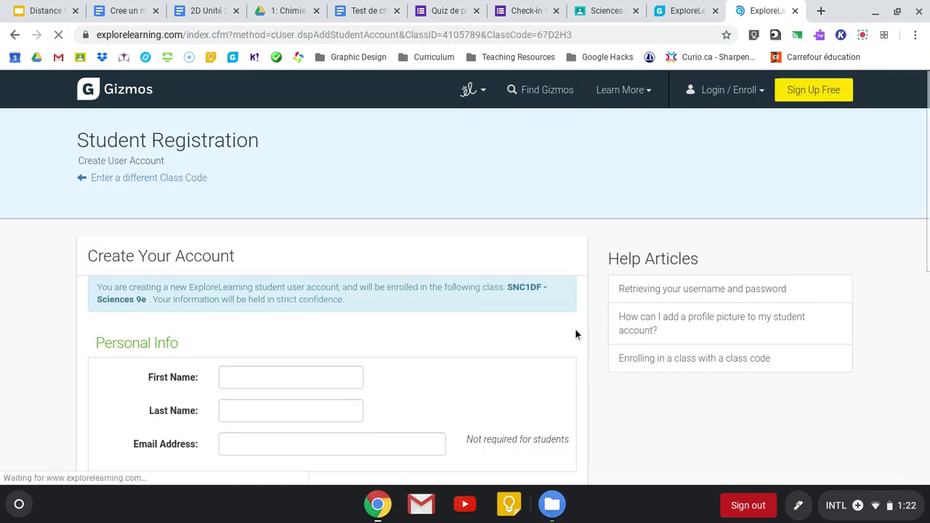
# Enter the student's first name and last name in the Personal Info fields.
pyautogui.click(294, 385)
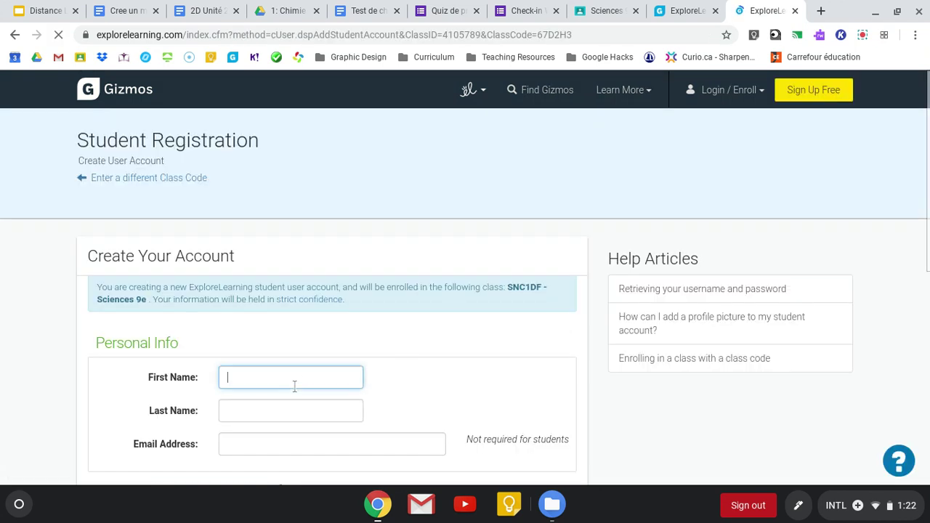
pyautogui.write('Herme')
pyautogui.press('BackSpace')
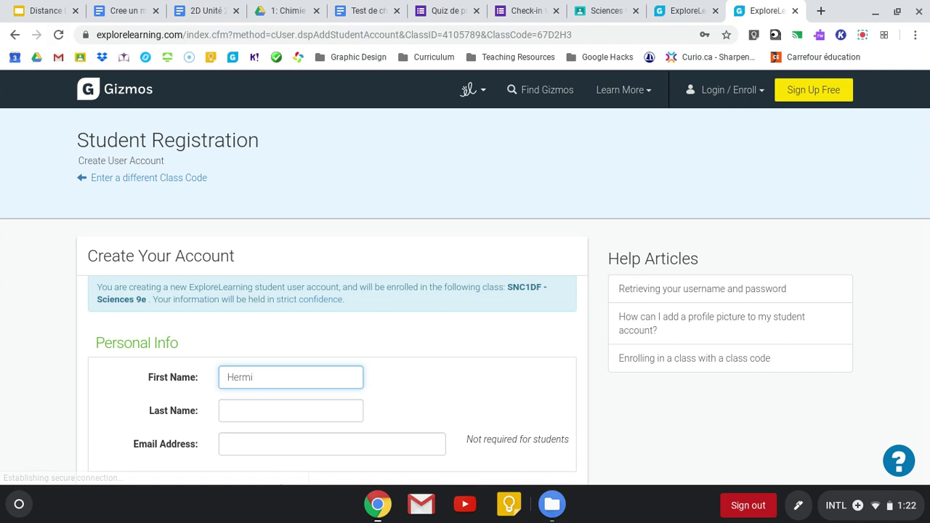
pyautogui.write('ione')
pyautogui.press('Tab')
pyautogui.write('GAnger')
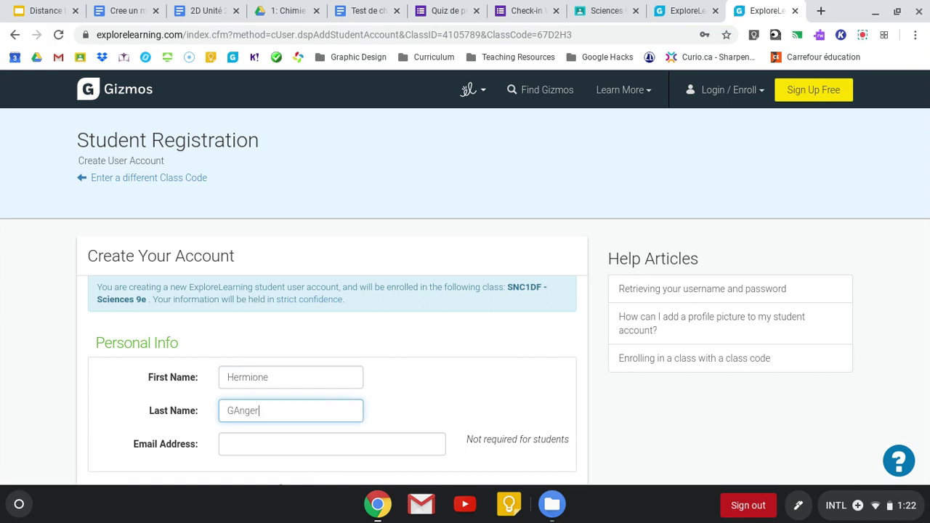
pyautogui.press('BackSpace')
pyautogui.write('ranger')
# Enter the student's chosen username in the Username box.
pyautogui.scroll(-3, 404, 420)
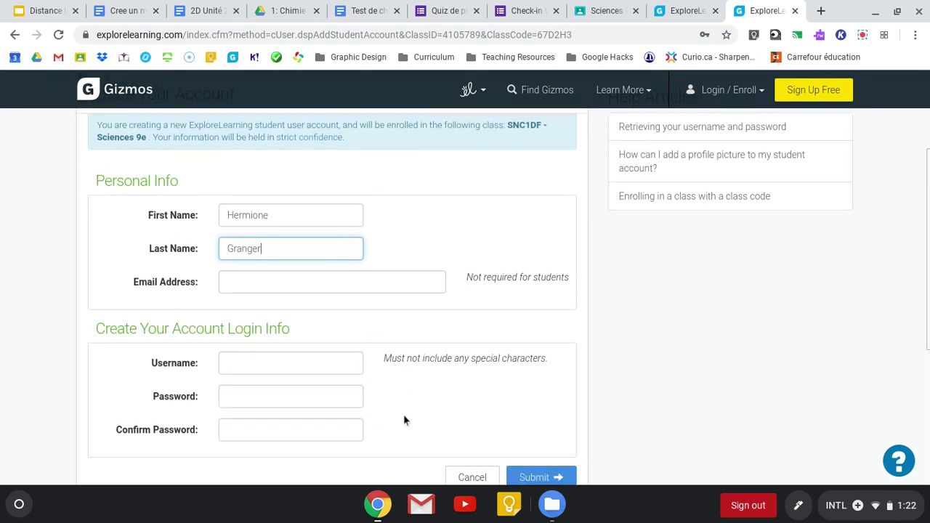
pyautogui.click(305, 364)
pyautogui.write('ilovepotions')
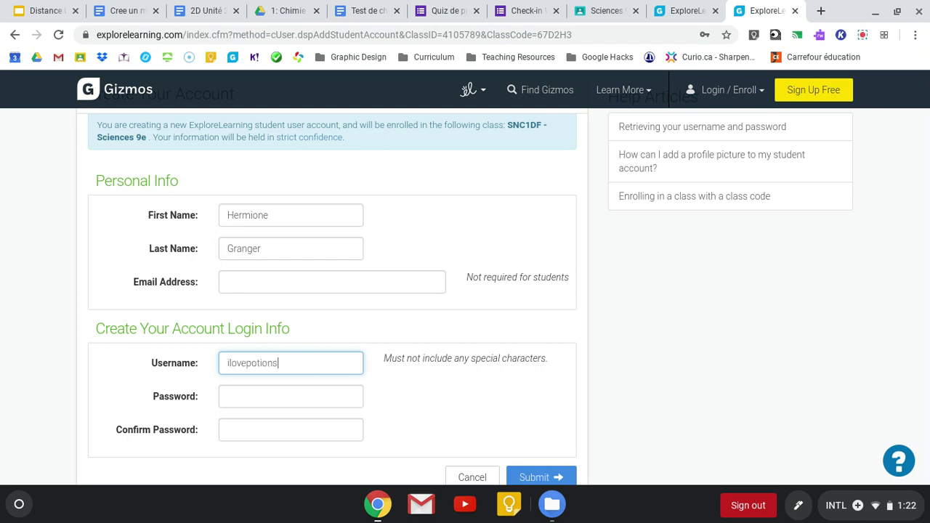
pyautogui.write('class')
# Replace the browser-generated password with the student's own password in the Password field.
pyautogui.click(280, 404)
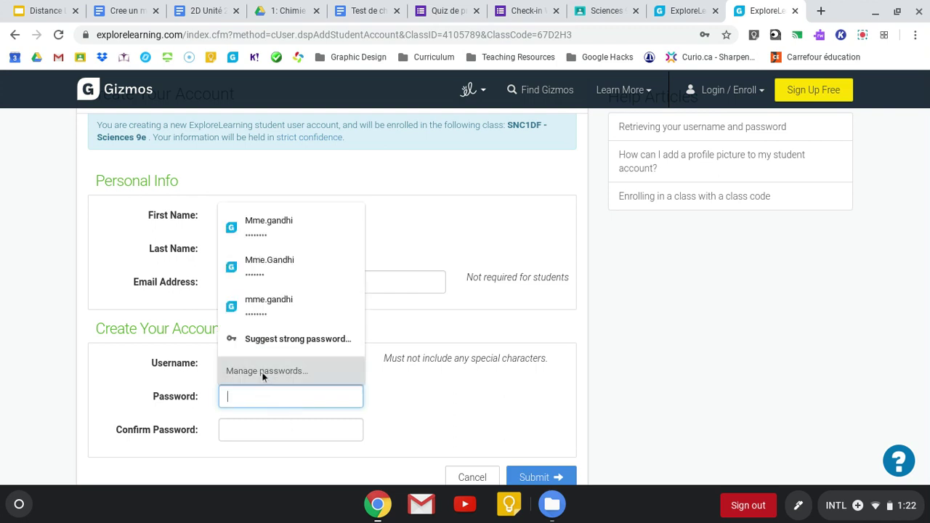
pyautogui.click(258, 342)
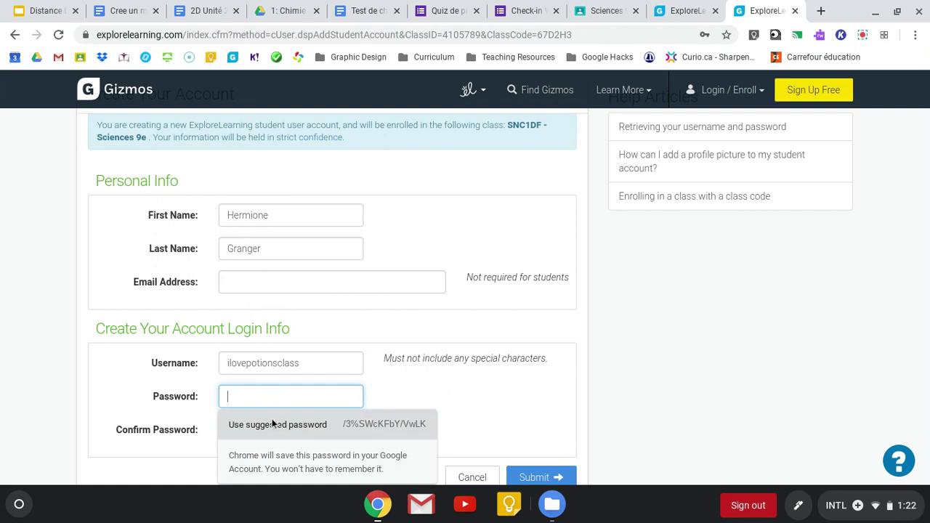
pyautogui.click(262, 397)
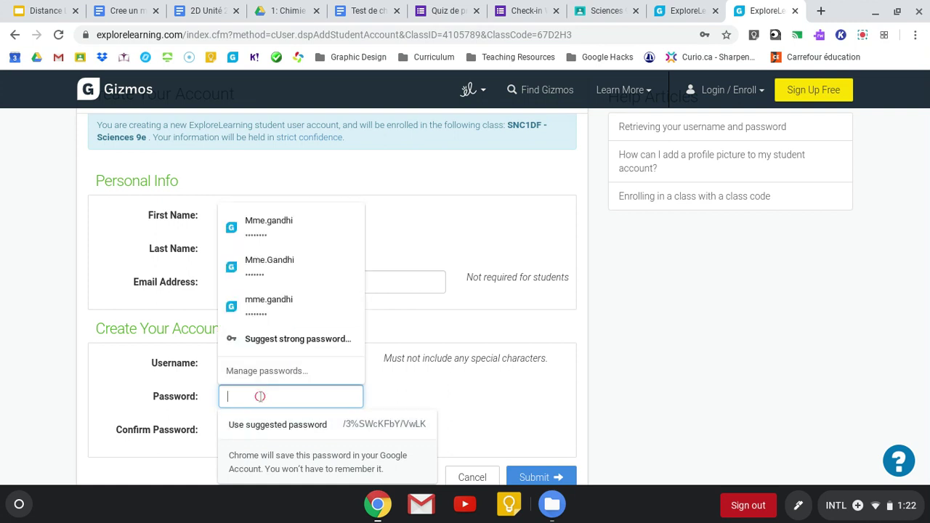
pyautogui.click(269, 429)
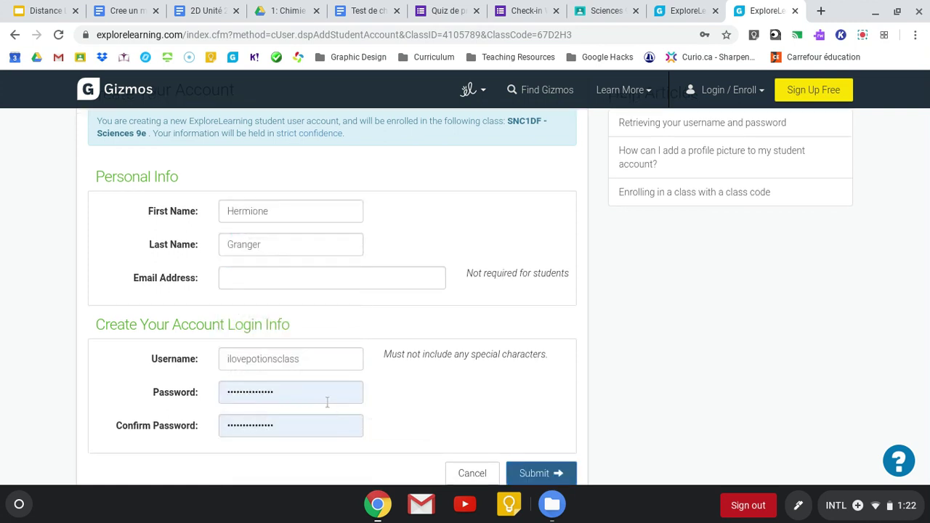
pyautogui.click(244, 394)
pyautogui.hotkey('ctrl', 'a')
pyautogui.press('BackSpace')
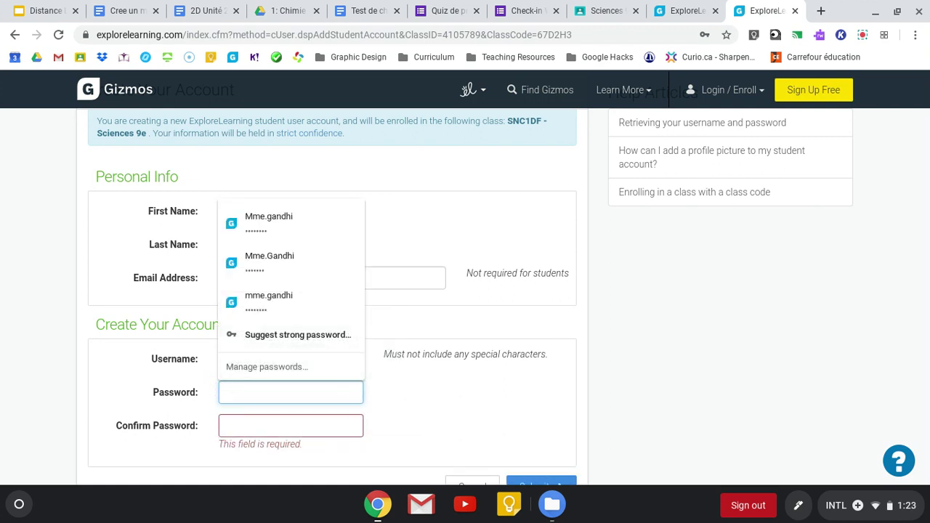
pyautogui.write('••••••••')
# Retype the matching password in Confirm Password and submit the registration form.
pyautogui.press('Tab')
pyautogui.write('••••')
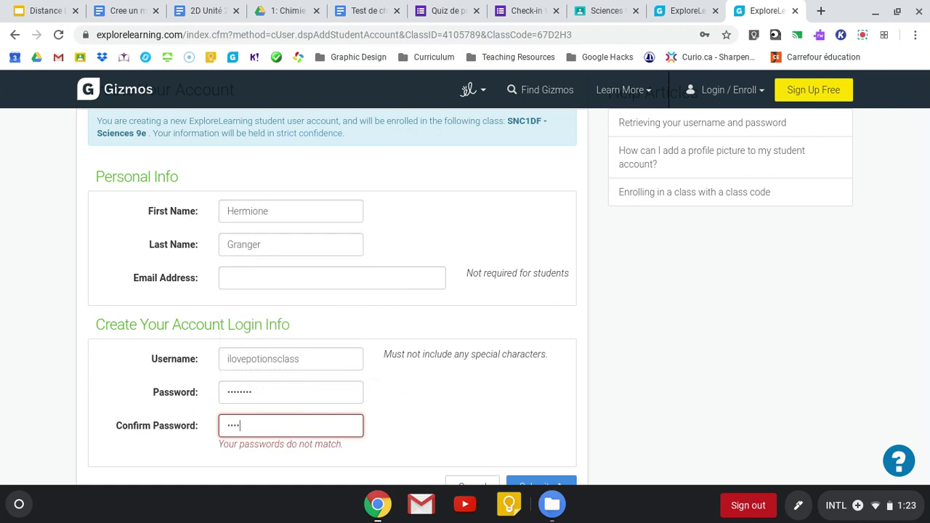
pyautogui.scroll(-1, 609, 460)
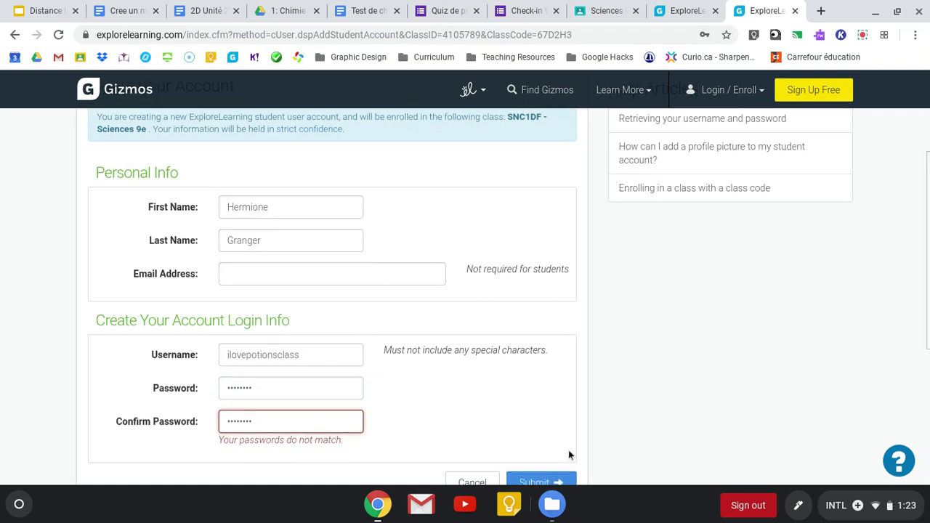
pyautogui.hotkey('ctrl', 'a')
pyautogui.press('BackSpace')
pyautogui.write('••')
pyautogui.press('BackSpace')
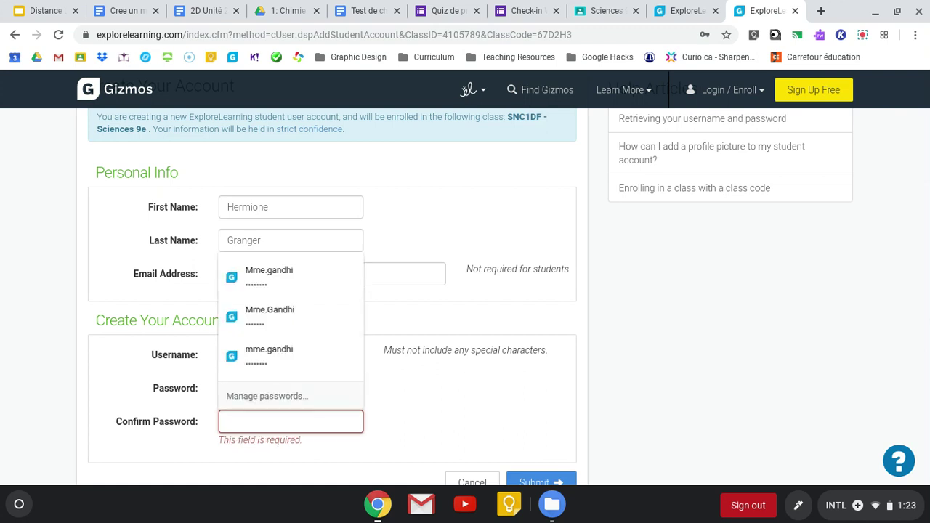
pyautogui.write('••••••••')
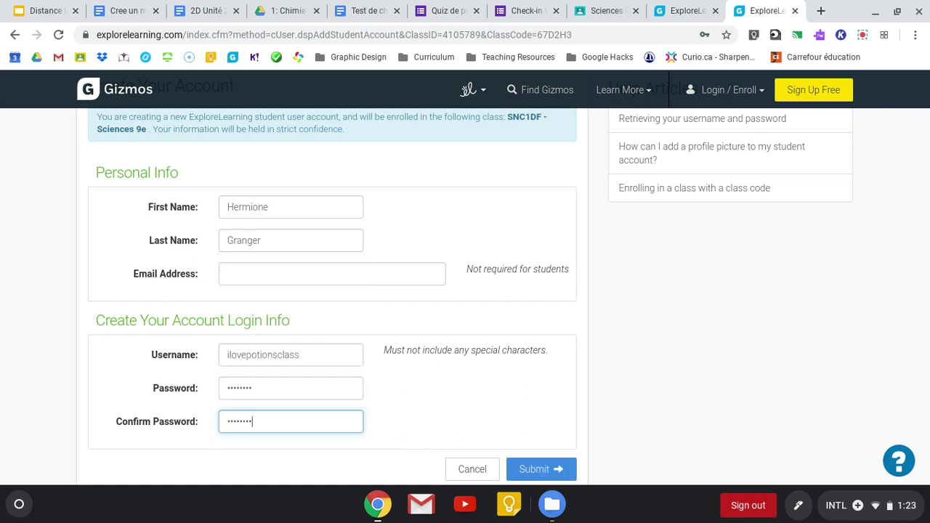
pyautogui.click(565, 470)
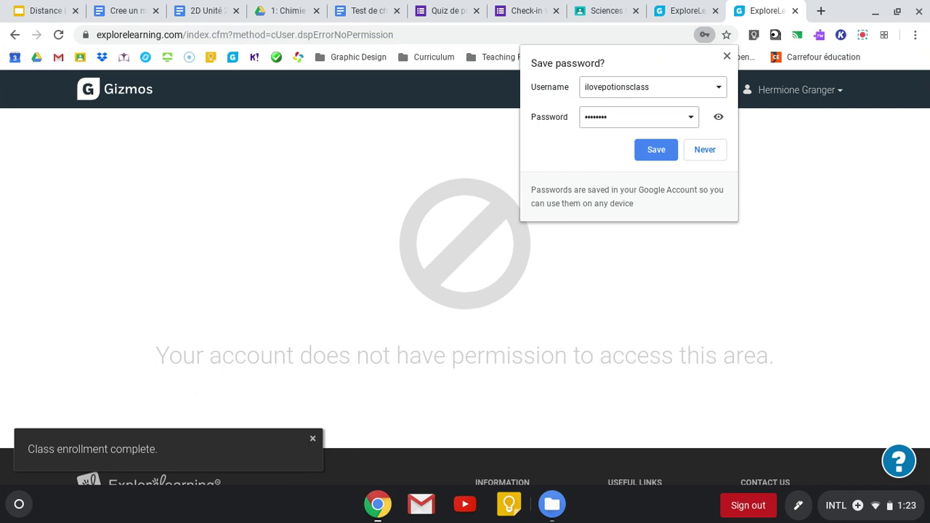
# Decline saving the password, go to the Sciences 9e class page, and launch Big Bang Theory - Hubble's Law.
pyautogui.click(699, 150)
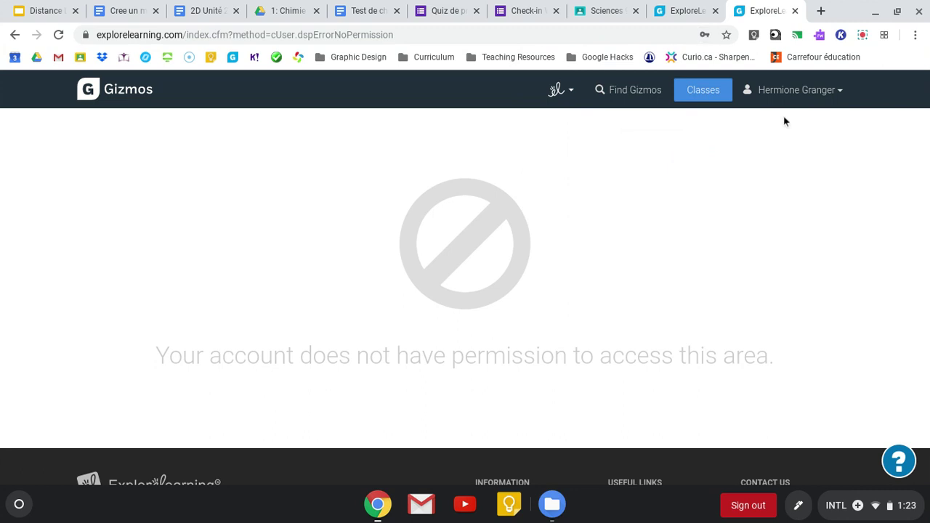
pyautogui.click(722, 89)
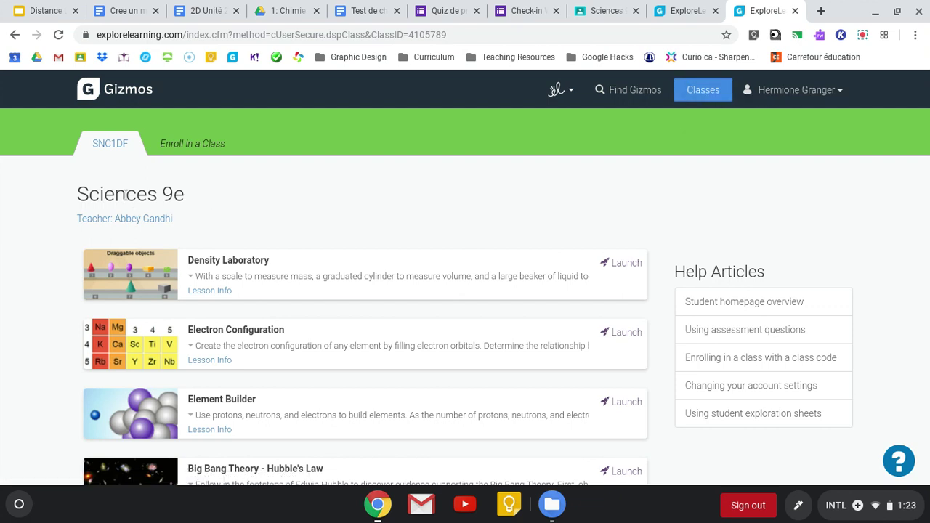
pyautogui.scroll(-3, 287, 225)
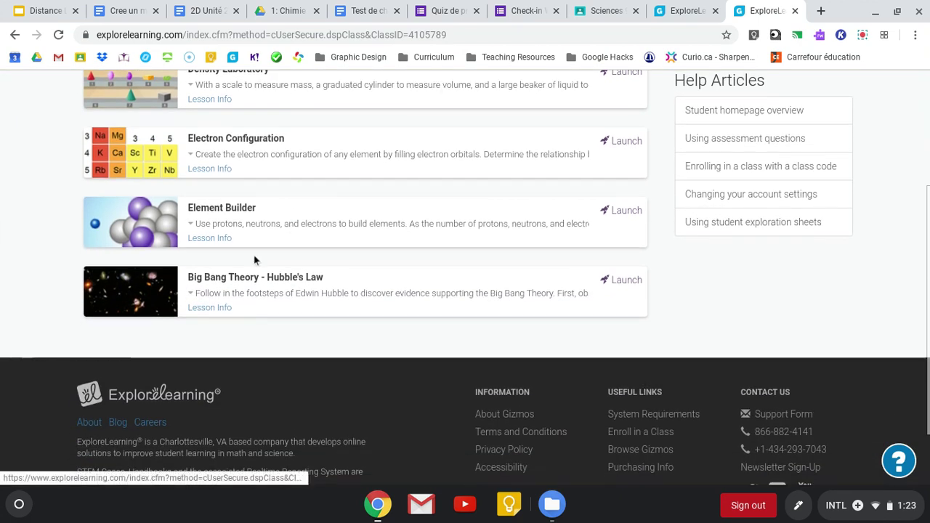
pyautogui.scroll(3, 248, 281)
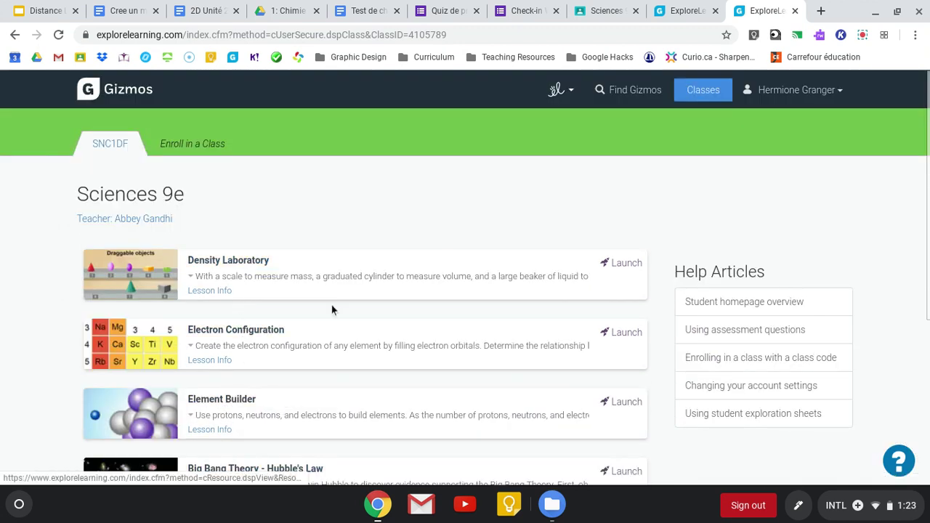
pyautogui.scroll(-1, 331, 308)
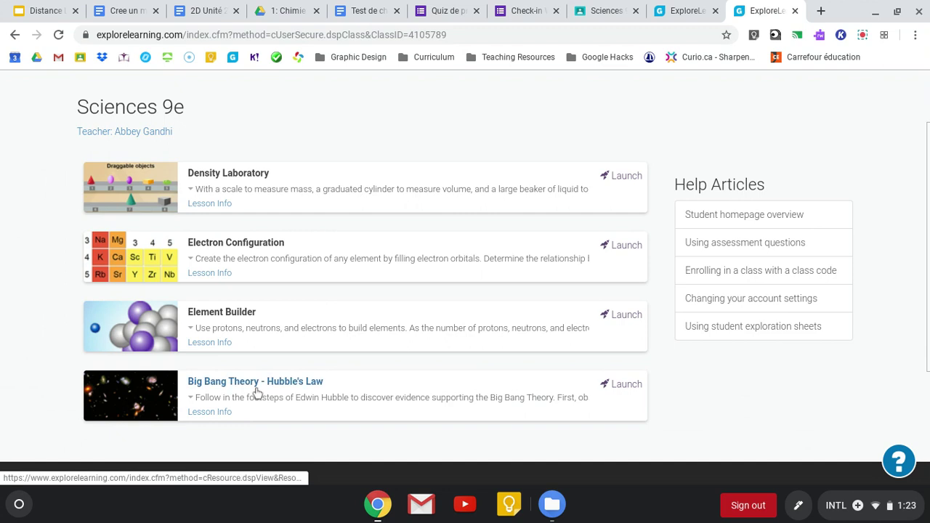
pyautogui.click(633, 384)
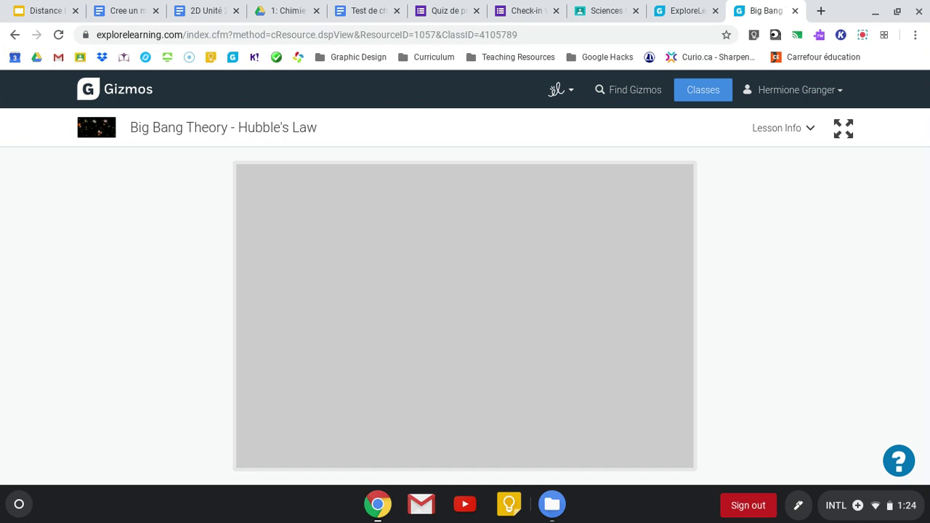
# Scroll down through the Hubble's Law gizmo's five Assessment Questions and back up to the simulation.
pyautogui.scroll(-6, 775, 379)
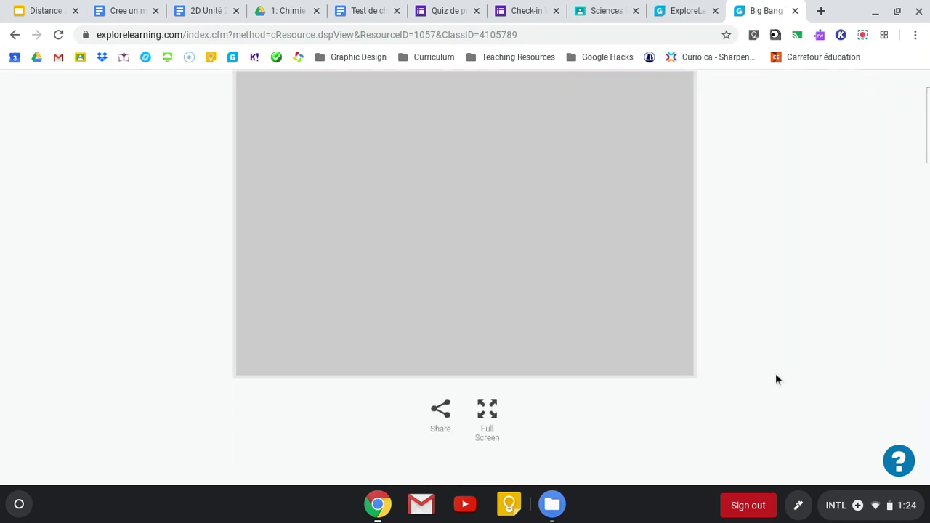
pyautogui.scroll(-2, 775, 379)
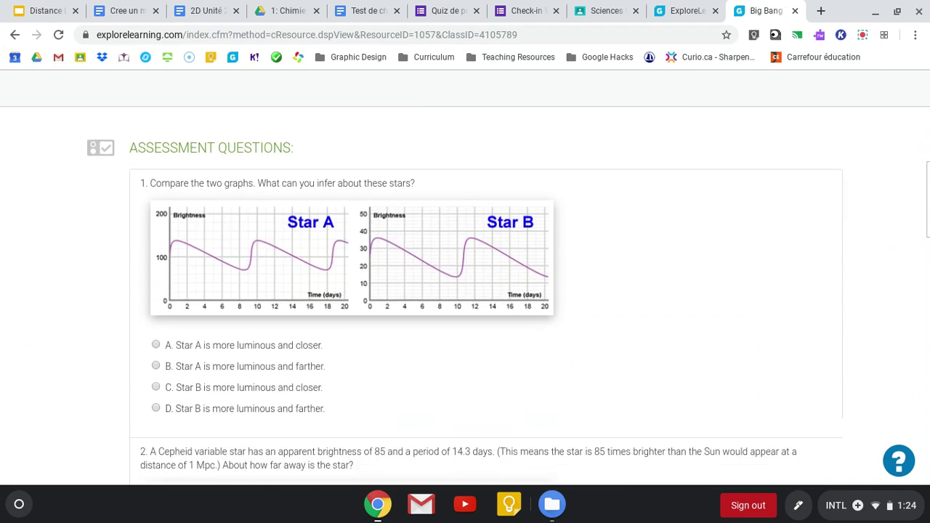
pyautogui.scroll(-1, 775, 378)
pyautogui.scroll(10, 465, 279)
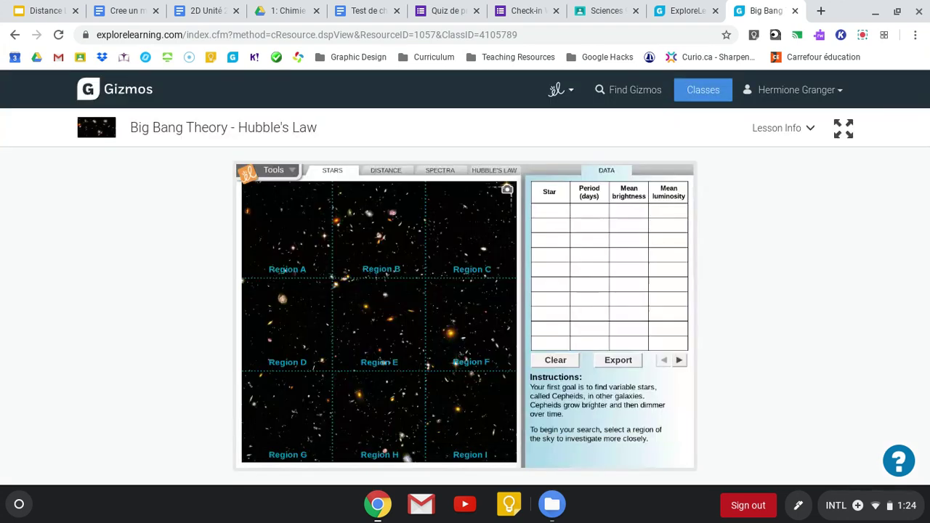
pyautogui.scroll(-1, 527, 425)
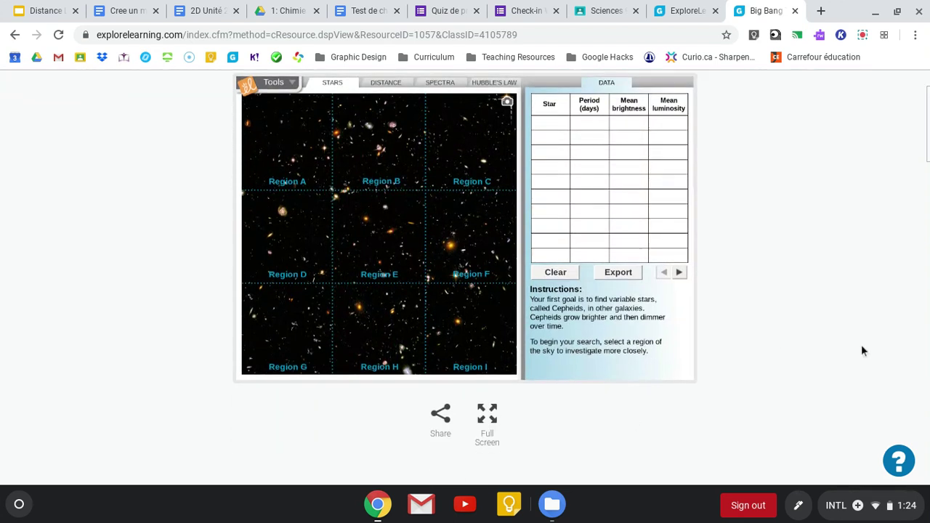
pyautogui.scroll(-6, 861, 351)
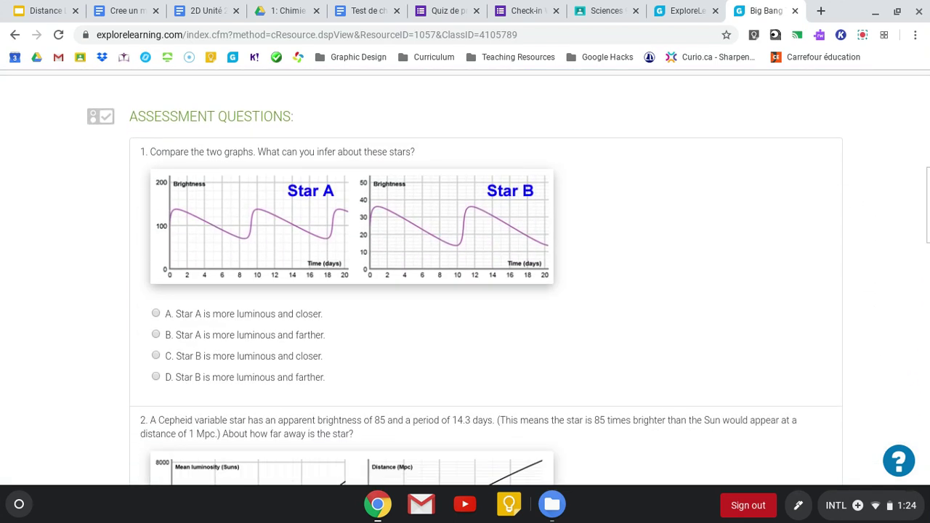
pyautogui.scroll(-15, 465, 280)
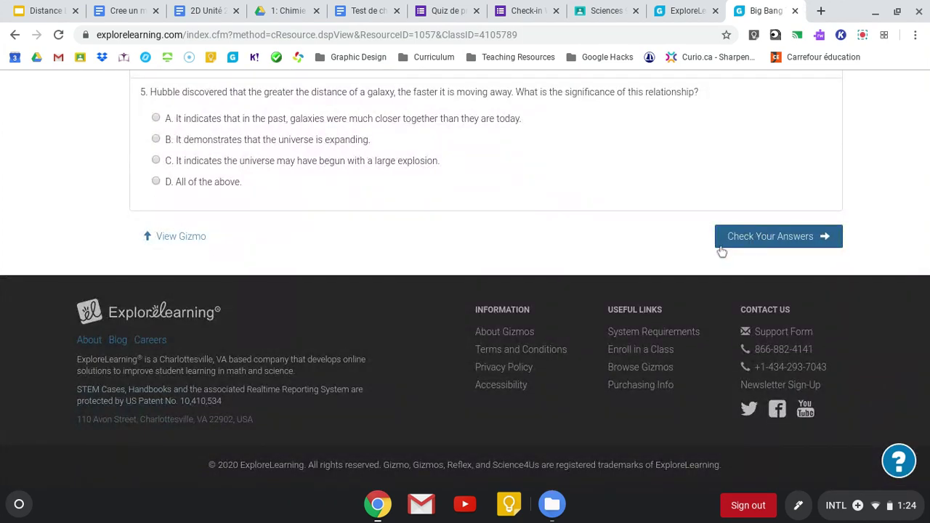
pyautogui.scroll(9, 720, 251)
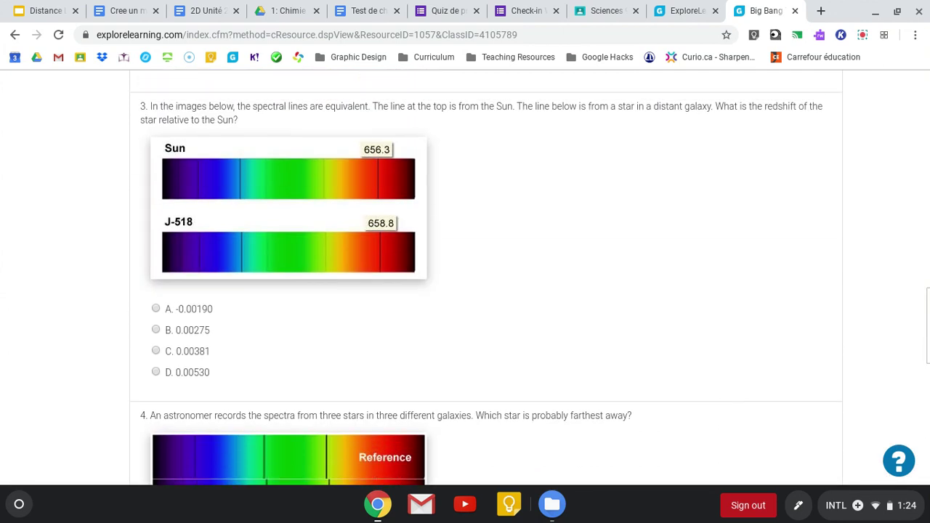
pyautogui.scroll(10, 720, 251)
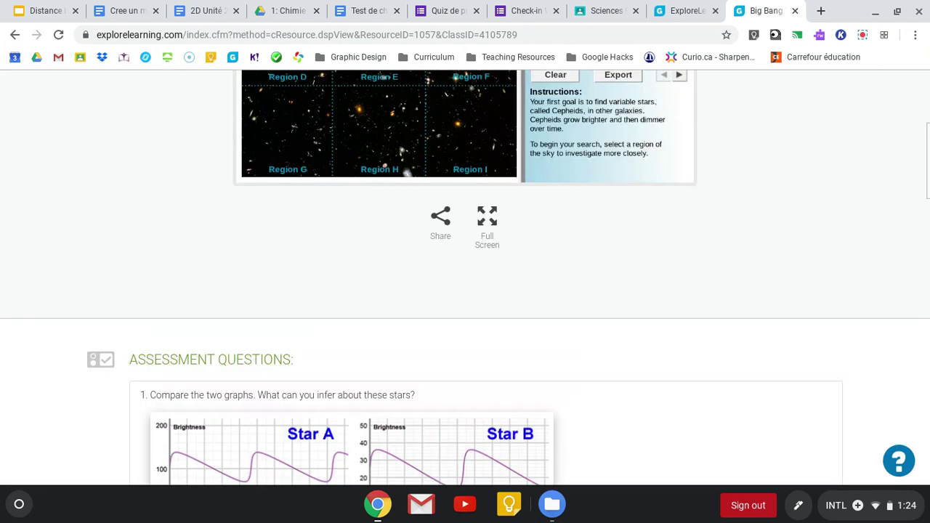
pyautogui.scroll(3, 720, 252)
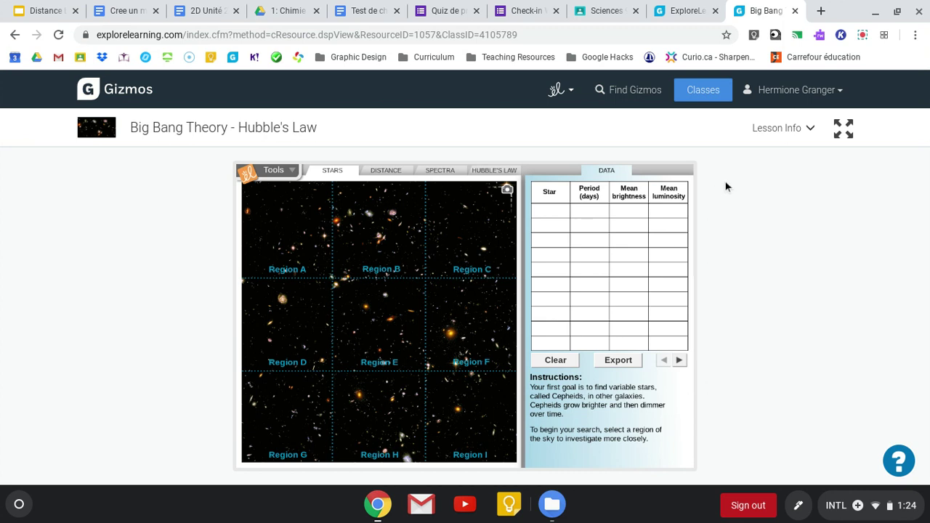
# Go back to the Sciences 9e class page and scroll through its four gizmos.
pyautogui.click(706, 101)
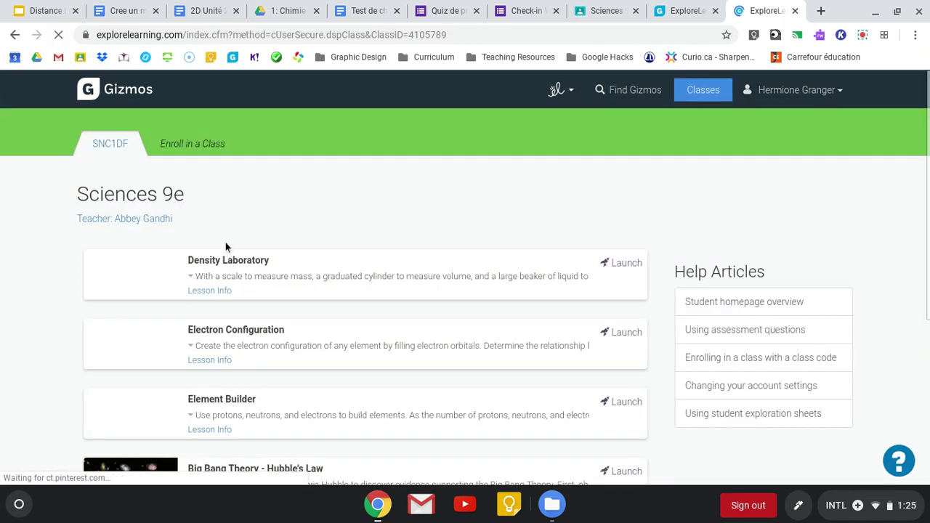
pyautogui.scroll(-3, 419, 262)
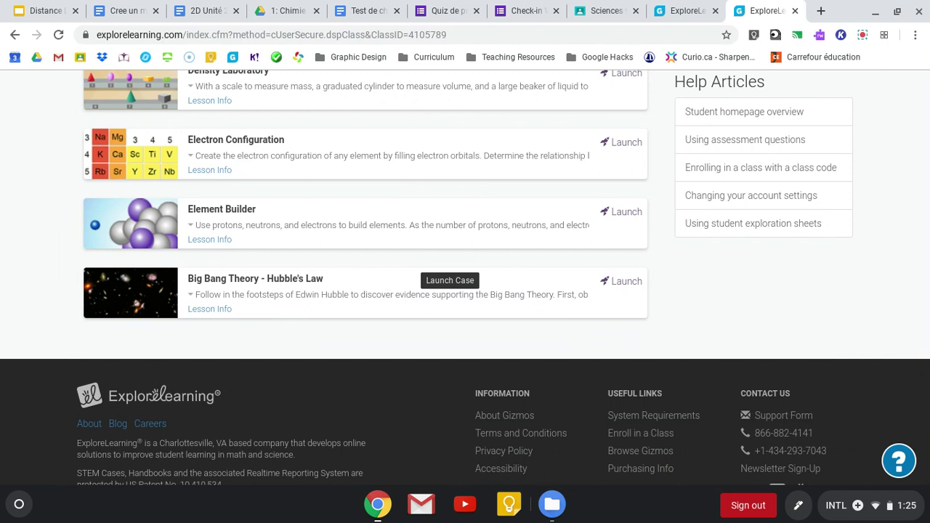
pyautogui.scroll(1, 447, 268)
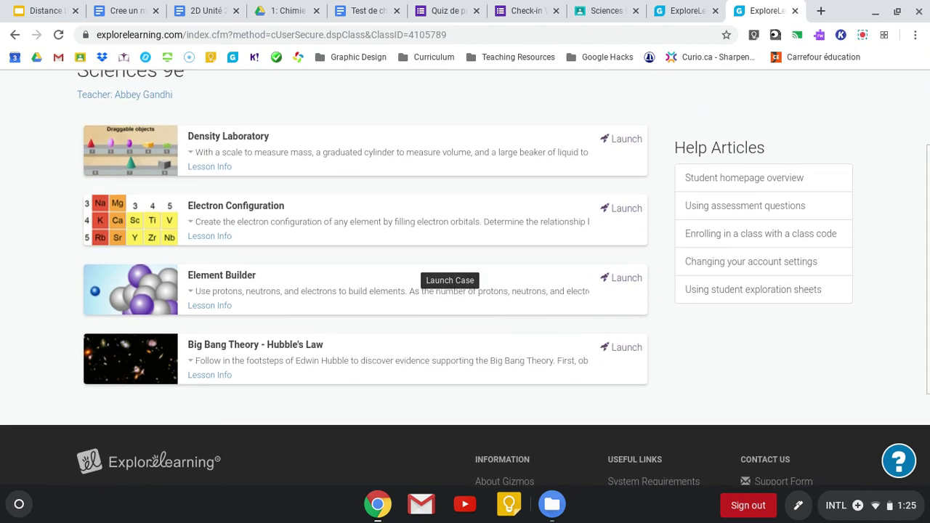